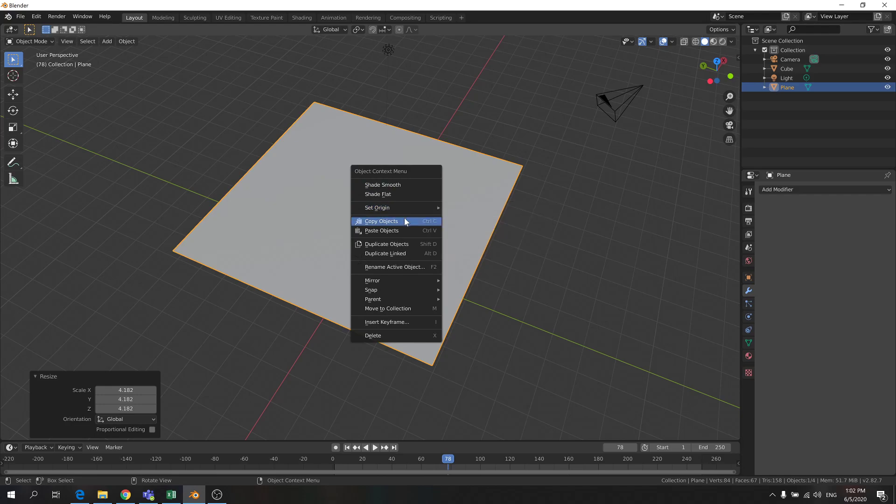
# - Subdivide the plane's mesh with 20 cuts and return to Object Mode
pyautogui.press('Escape')
pyautogui.press('Tab')
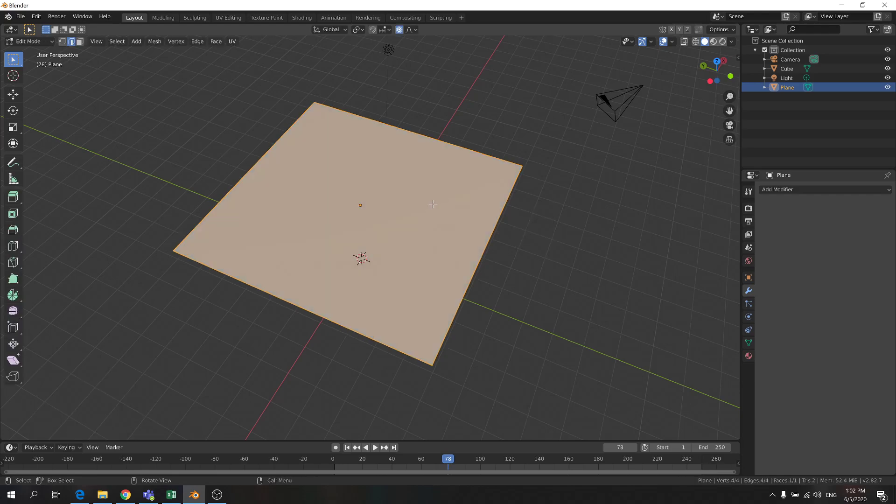
pyautogui.rightClick(382, 198)
pyautogui.click(407, 200)
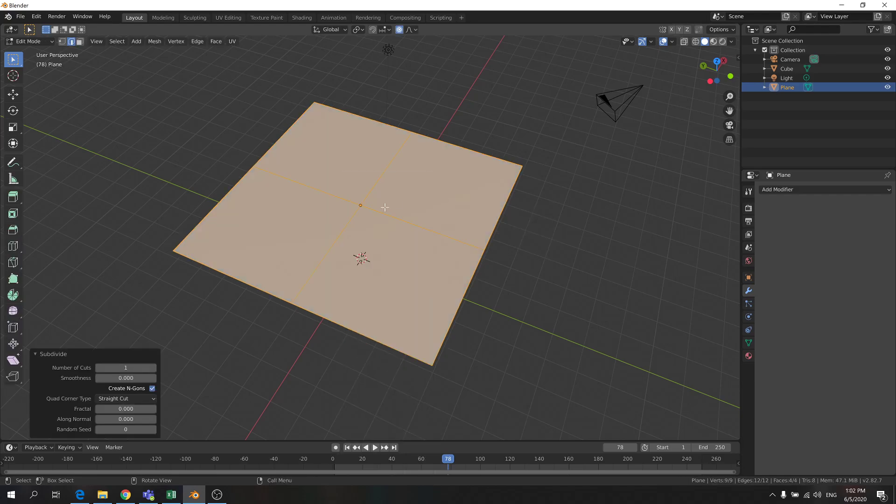
pyautogui.click(126, 368)
pyautogui.write('20')
pyautogui.press('Return')
pyautogui.moveTo(267, 259); pyautogui.dragTo(330, 214, button='middle')
pyautogui.press('Tab')
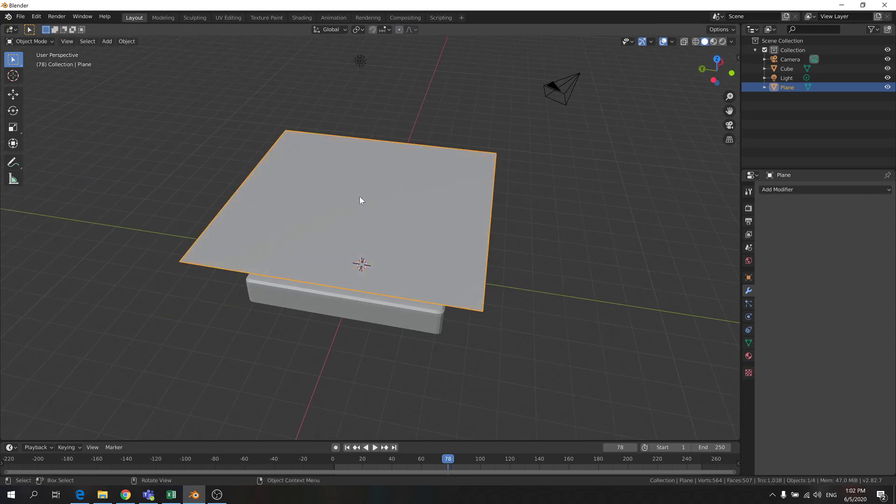
# - Apply smooth shading to the subdivided plane
pyautogui.rightClick(345, 184)
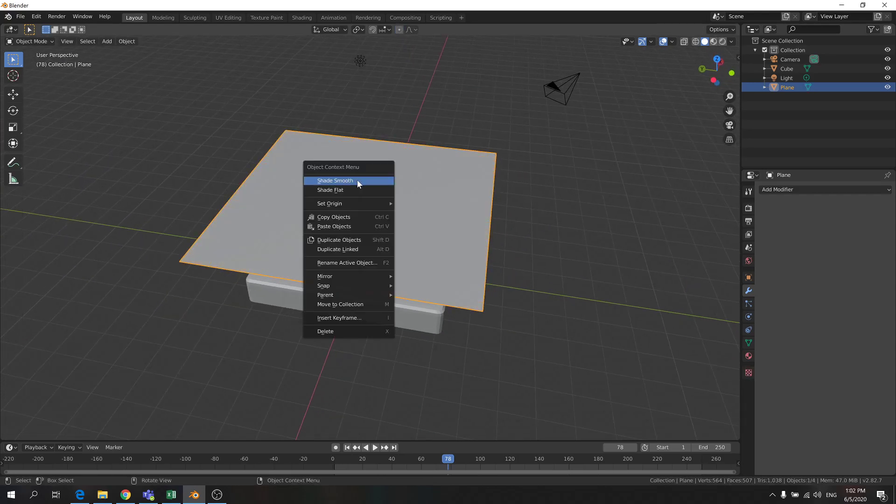
pyautogui.click(357, 180)
pyautogui.moveTo(468, 211); pyautogui.dragTo(462, 174, button='middle')
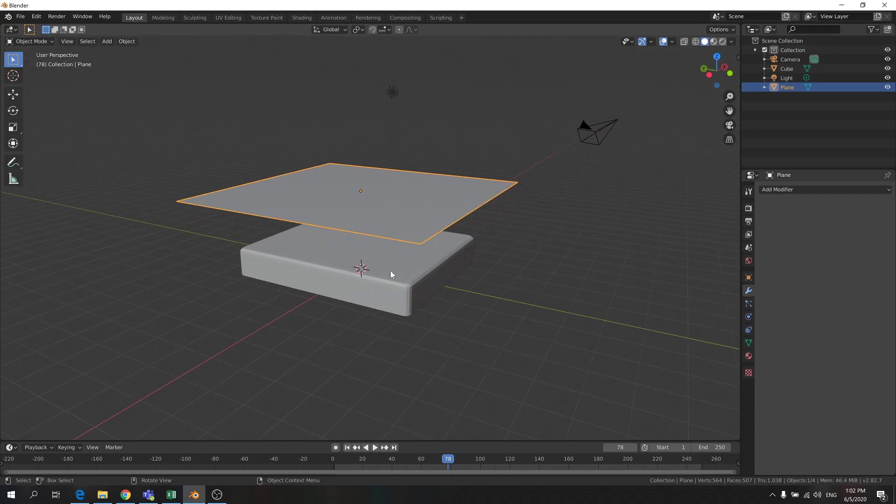
# - Enable Collision physics on the rounded box beneath the plane
pyautogui.click(401, 279)
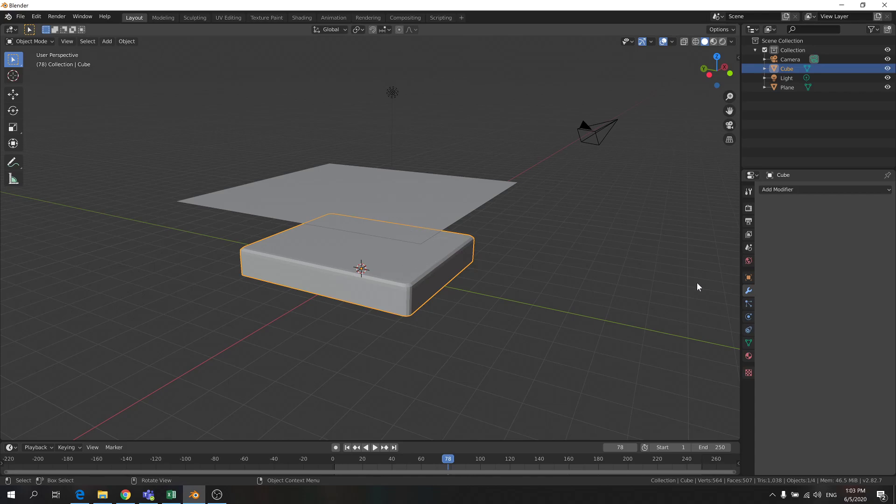
pyautogui.click(752, 317)
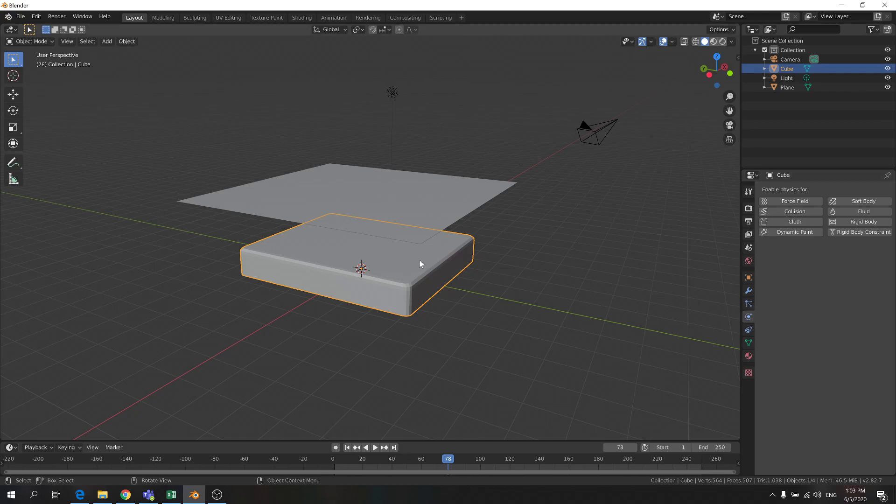
pyautogui.click(782, 214)
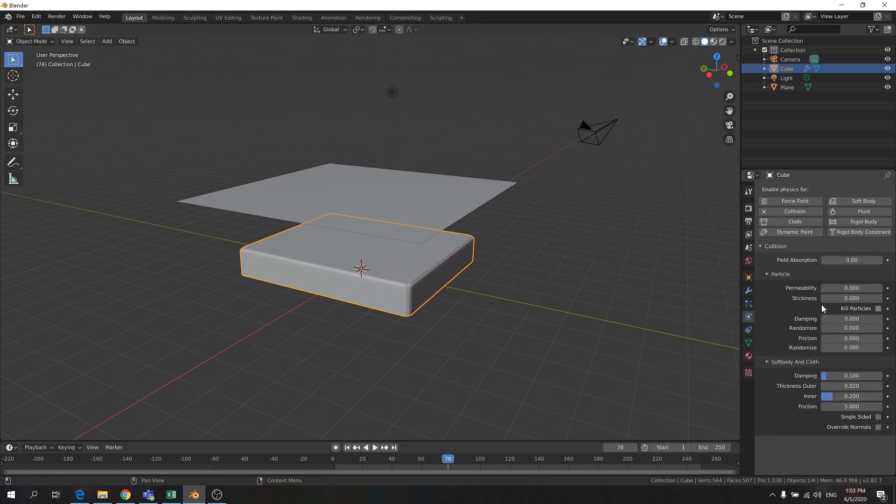
# - Enable Cloth and Collision physics on the plane and reset the timeline to frame 0
pyautogui.click(458, 198)
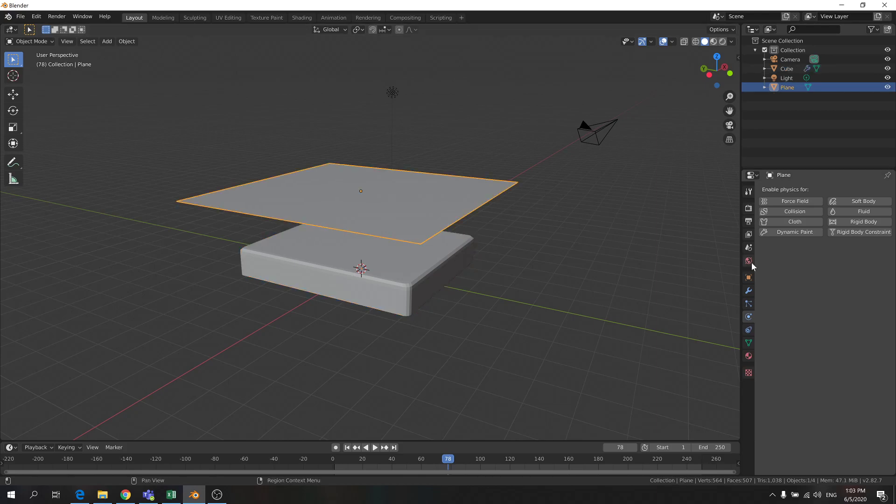
pyautogui.click(796, 221)
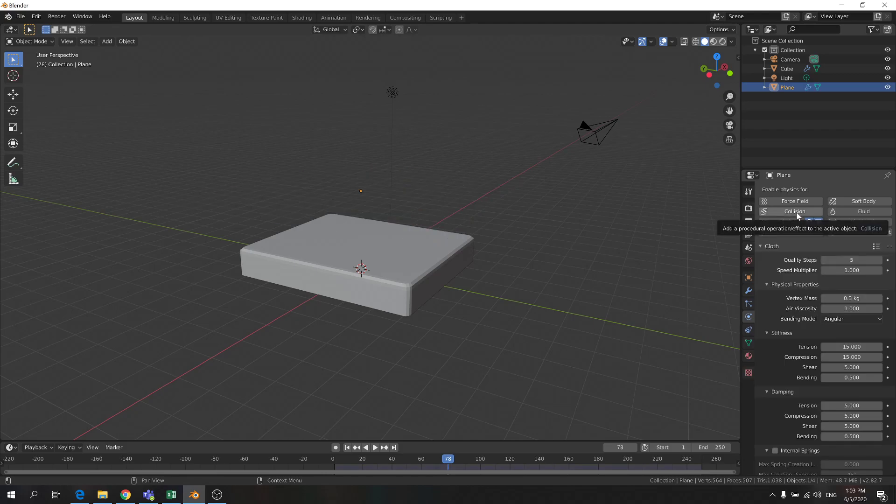
pyautogui.click(795, 211)
pyautogui.press('space')
pyautogui.click(417, 461)
pyautogui.moveTo(415, 460); pyautogui.dragTo(297, 439)
pyautogui.press('space')
# - Set the plane's cloth Quality Steps to 10
pyautogui.scroll(-12, 788, 367)
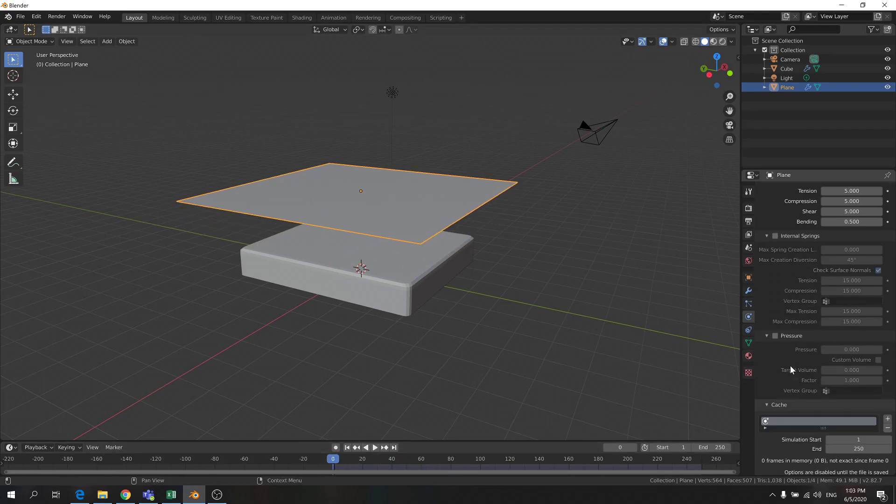
pyautogui.scroll(10, 798, 364)
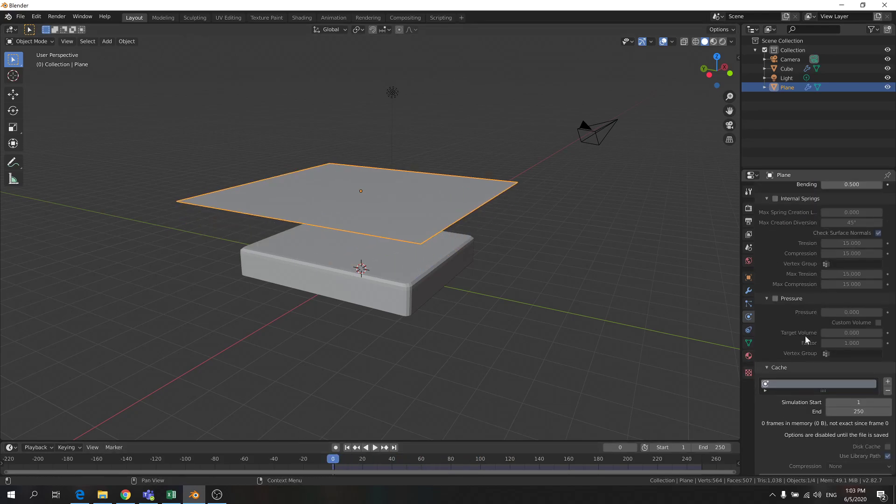
pyautogui.scroll(5, 796, 322)
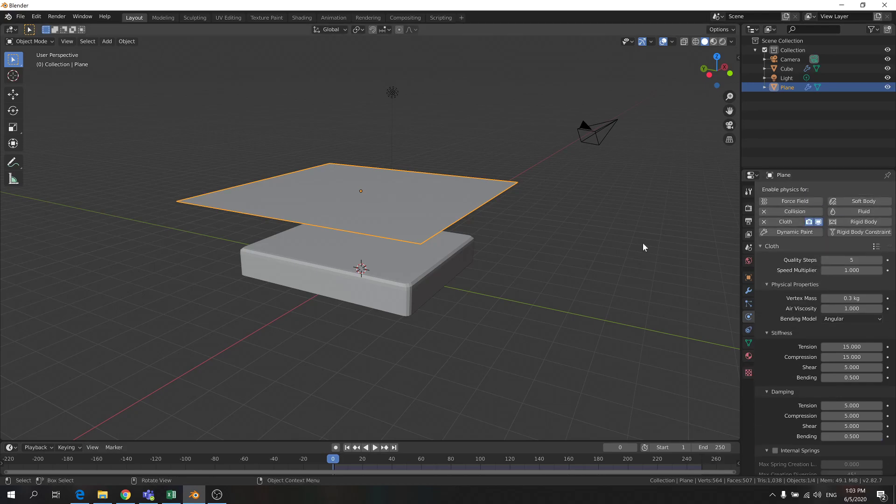
pyautogui.click(831, 261)
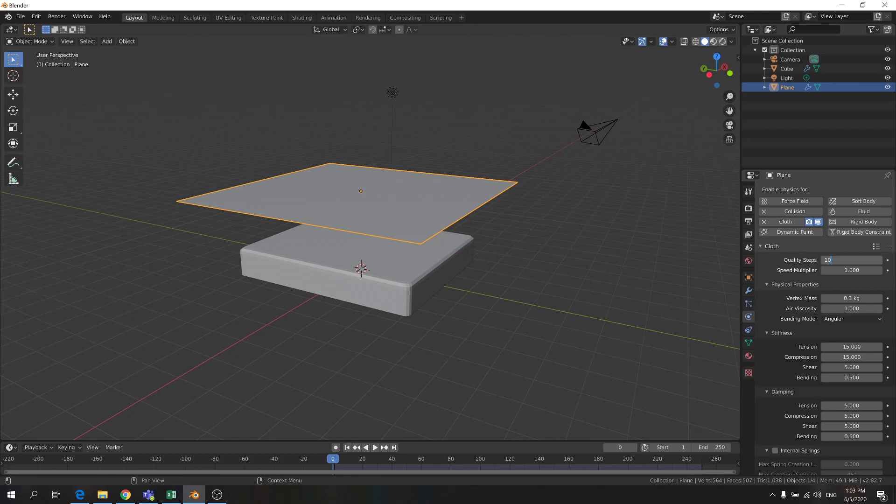
pyautogui.press('Return')
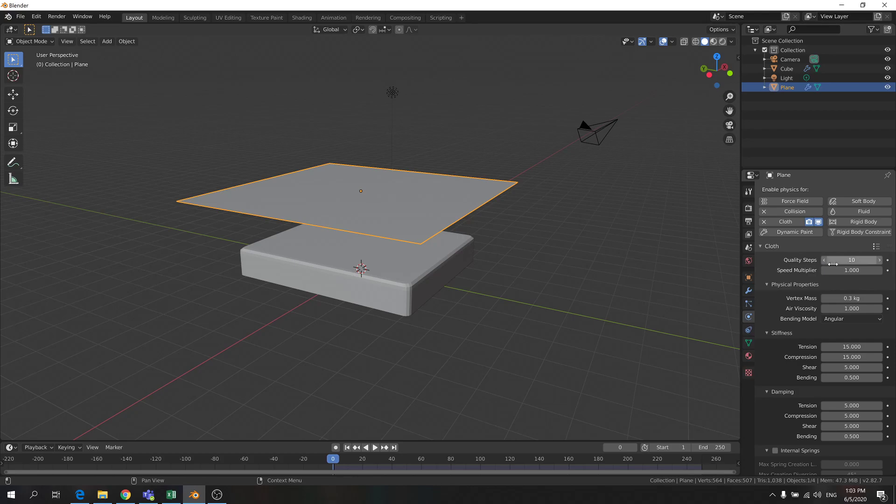
# - Set the cloth's collision Quality to 5 and enable Self Collisions
pyautogui.scroll(-12, 805, 257)
pyautogui.scroll(-2, 806, 256)
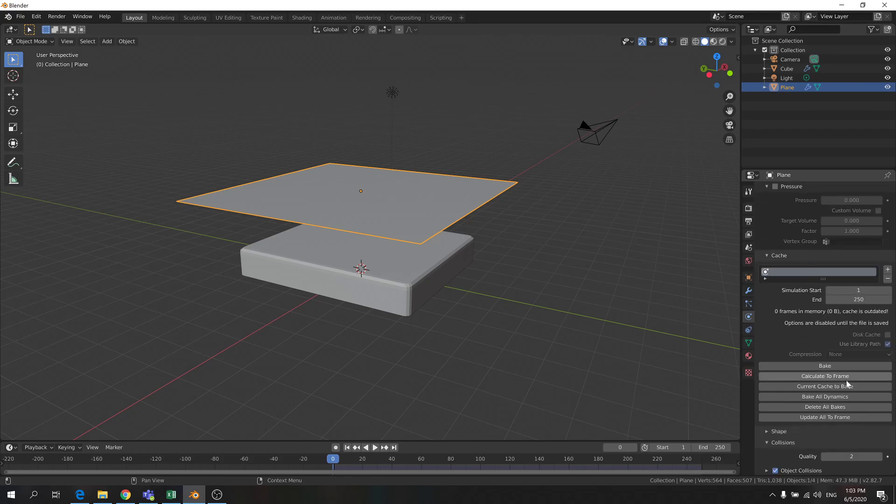
pyautogui.scroll(-6, 834, 401)
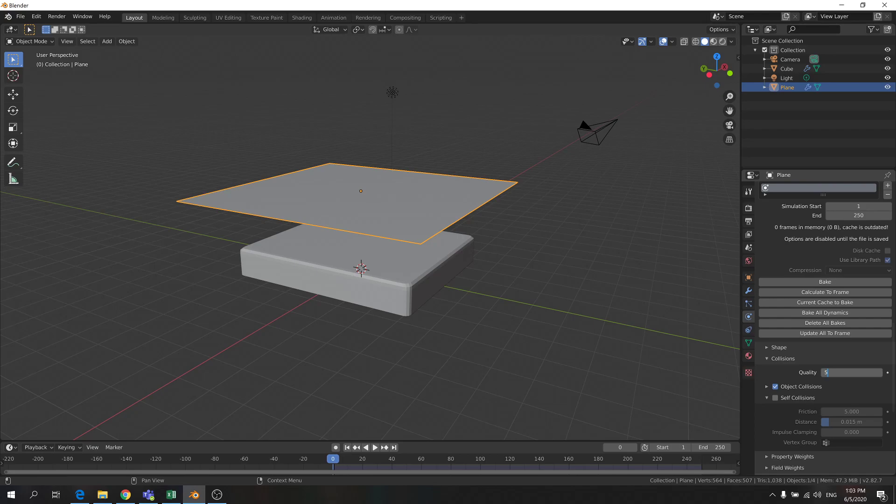
pyautogui.scroll(-3, 797, 430)
pyautogui.scroll(-1, 810, 432)
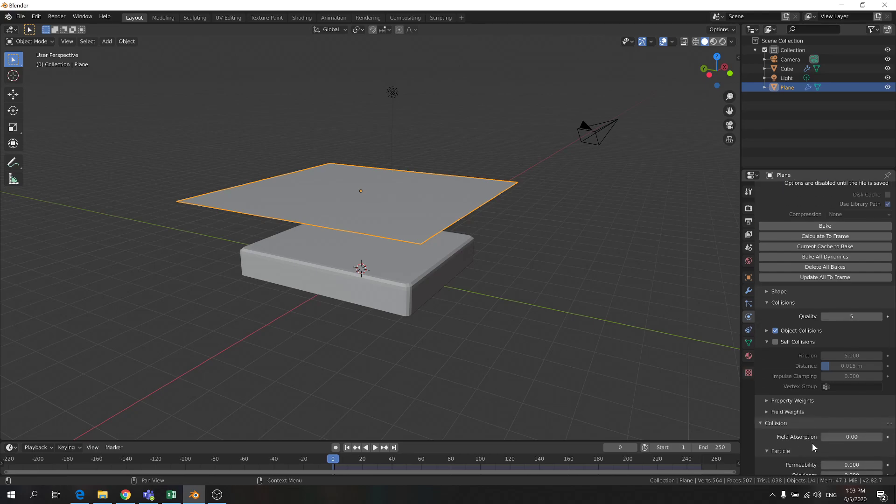
pyautogui.scroll(-5, 804, 408)
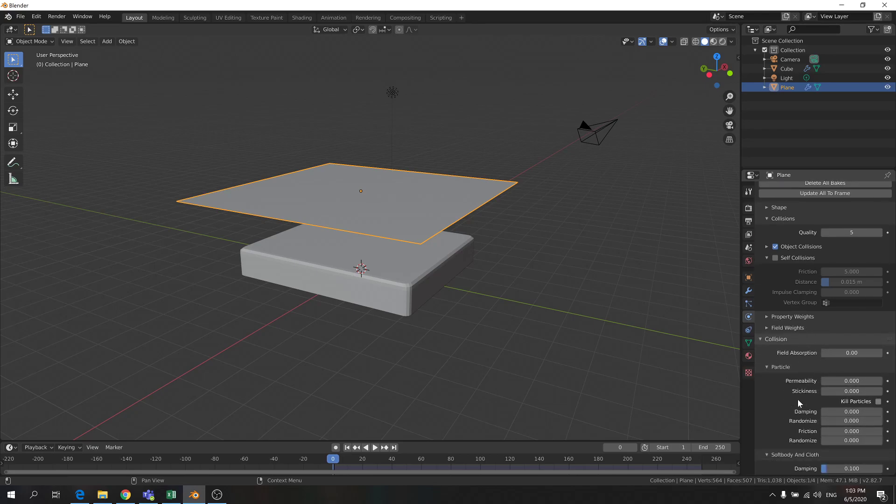
pyautogui.click(775, 258)
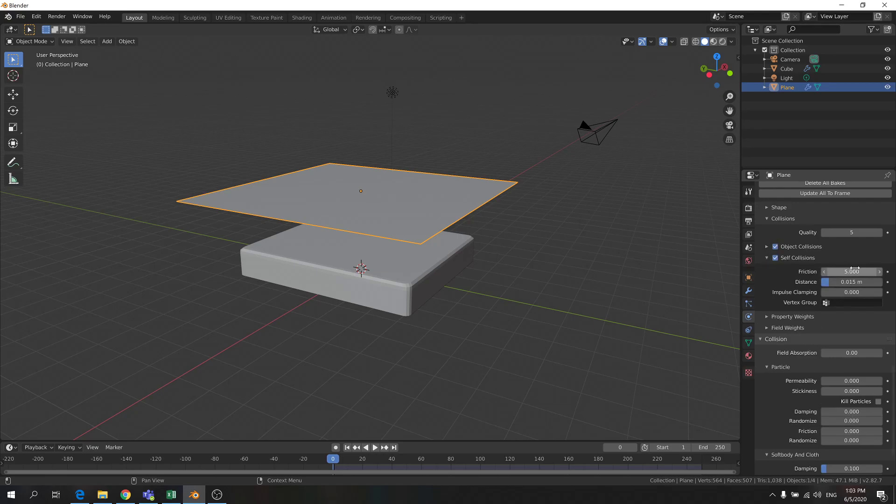
# - Bake the plane's cloth simulation and preview the drape, finishing at frame 0
pyautogui.scroll(12, 811, 314)
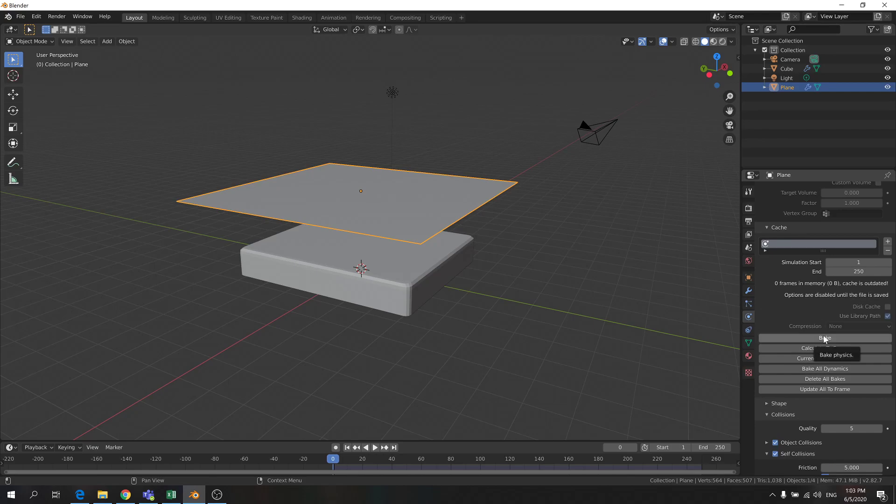
pyautogui.click(824, 337)
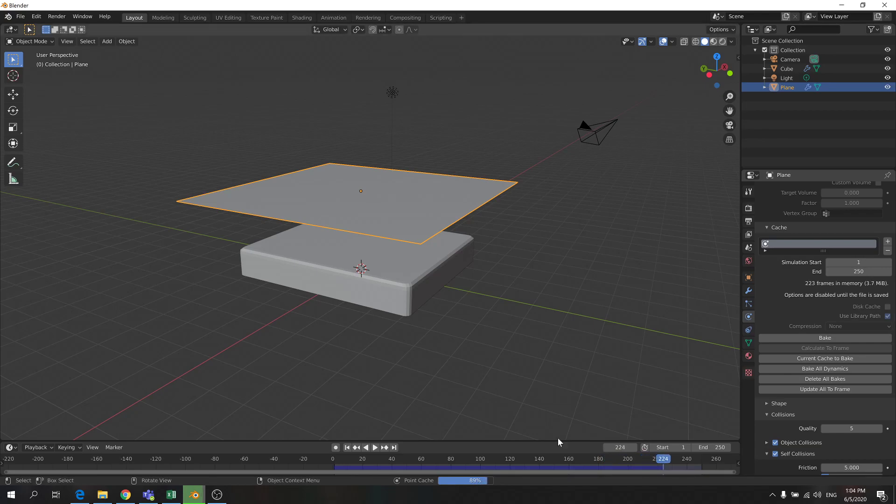
pyautogui.click(375, 447)
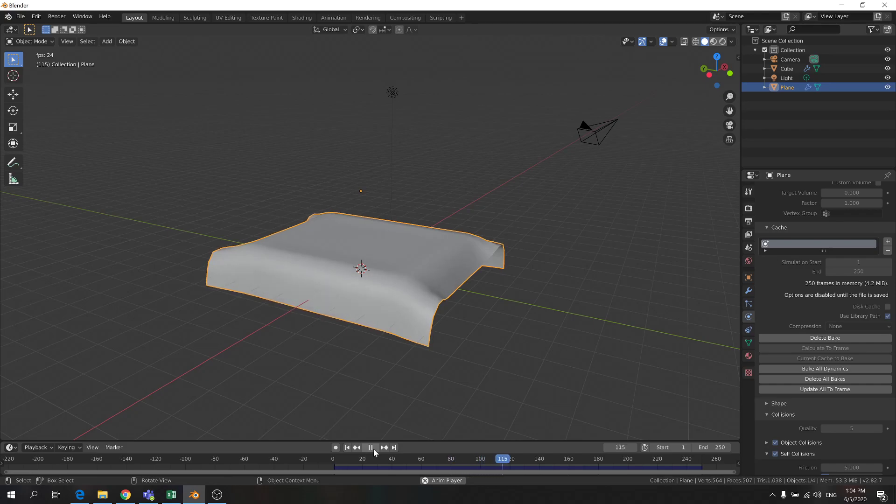
pyautogui.click(374, 448)
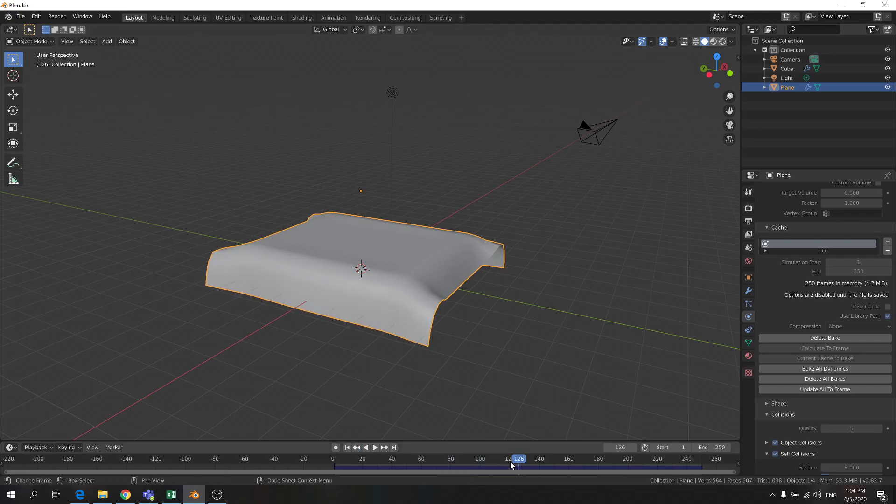
pyautogui.moveTo(510, 461); pyautogui.dragTo(304, 461)
# - In Edit Mode, select several crossing edge loops spread across the plane in both directions
pyautogui.moveTo(384, 218); pyautogui.dragTo(407, 254, button='middle')
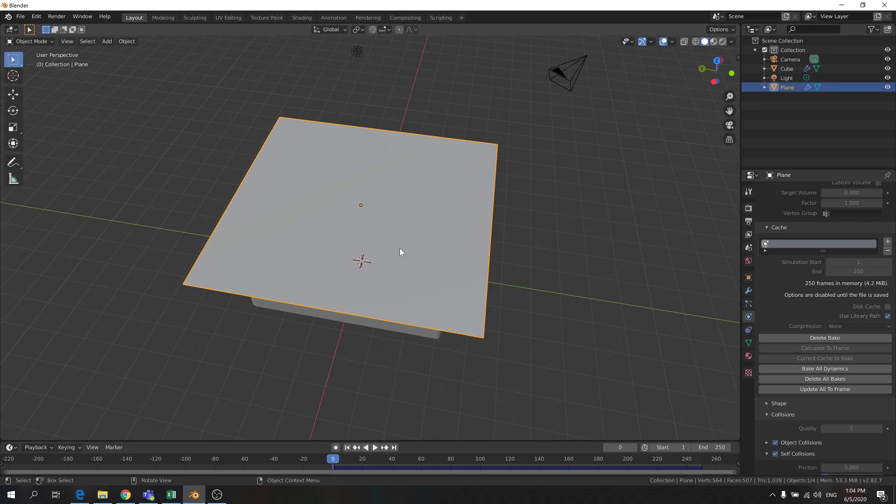
pyautogui.press('Tab')
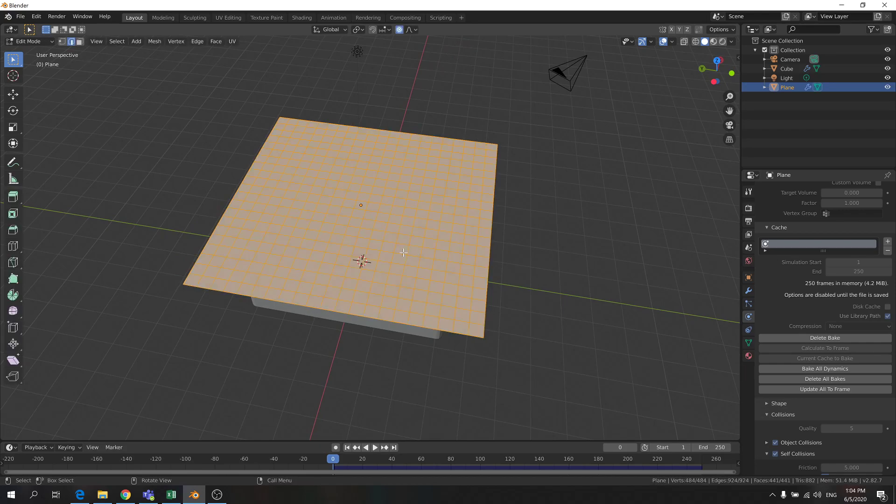
pyautogui.moveTo(438, 242); pyautogui.dragTo(415, 220, button='middle')
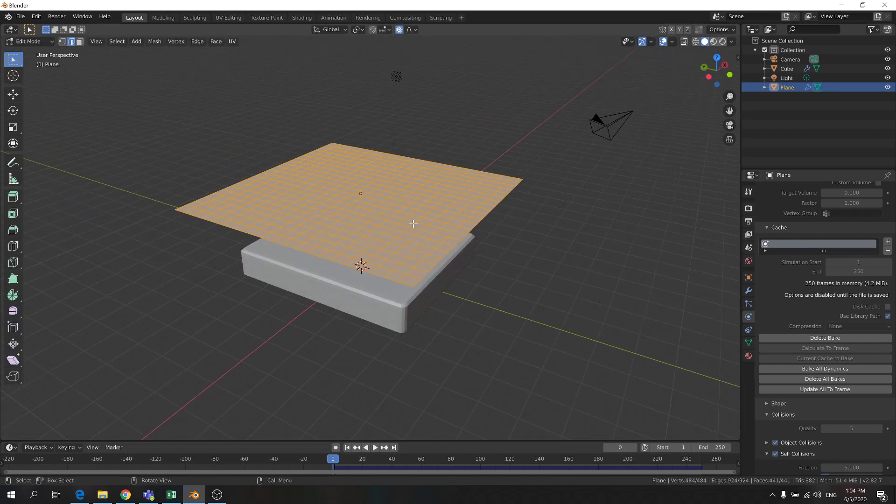
pyautogui.hotkey('alt', 'a')
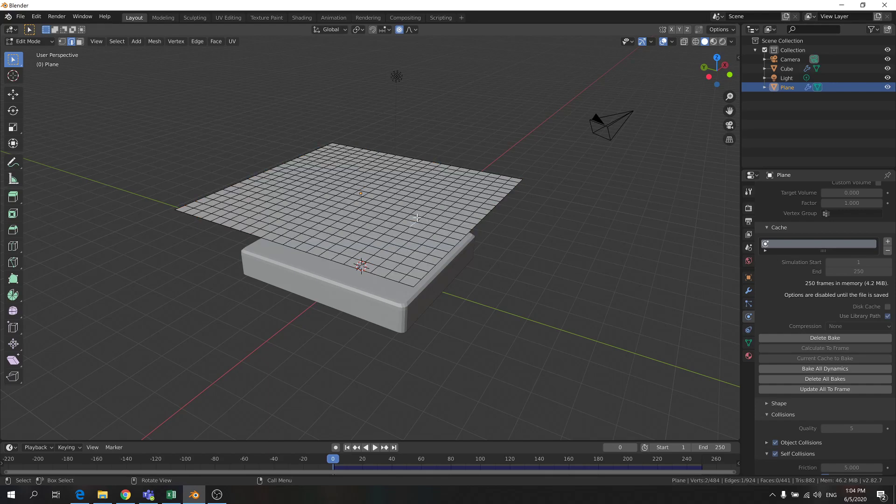
pyautogui.keyDown('alt'); pyautogui.click(421, 218); pyautogui.keyUp('alt')
pyautogui.keyDown('alt'); pyautogui.keyDown('shift'); pyautogui.click(326, 202); pyautogui.keyUp('shift'); pyautogui.keyUp('alt')
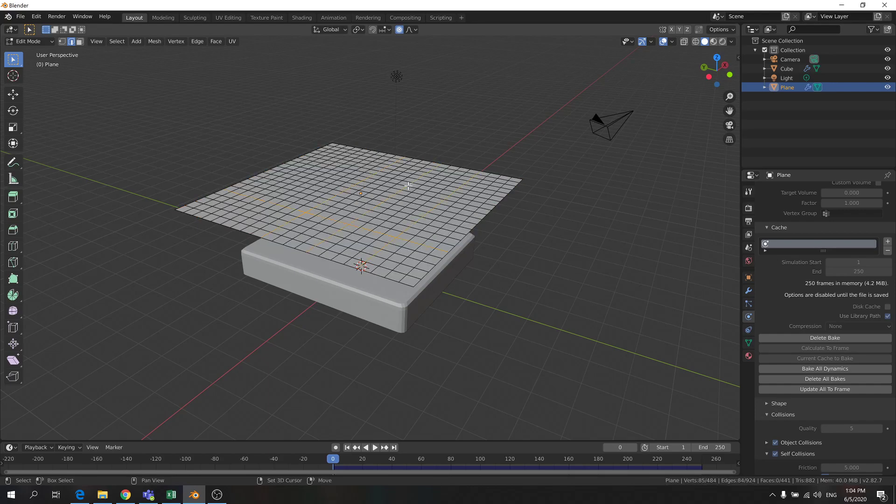
pyautogui.keyDown('alt'); pyautogui.keyDown('shift'); pyautogui.click(363, 173); pyautogui.keyUp('shift'); pyautogui.keyUp('alt')
pyautogui.keyDown('alt'); pyautogui.keyDown('shift'); pyautogui.click(356, 168); pyautogui.keyUp('shift'); pyautogui.keyUp('alt')
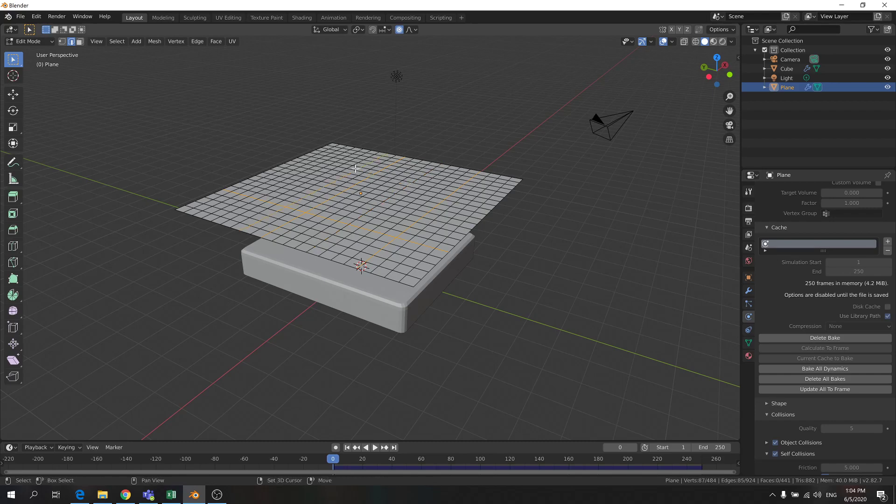
pyautogui.keyDown('alt'); pyautogui.keyDown('shift'); pyautogui.click(403, 200); pyautogui.keyUp('shift'); pyautogui.keyUp('alt')
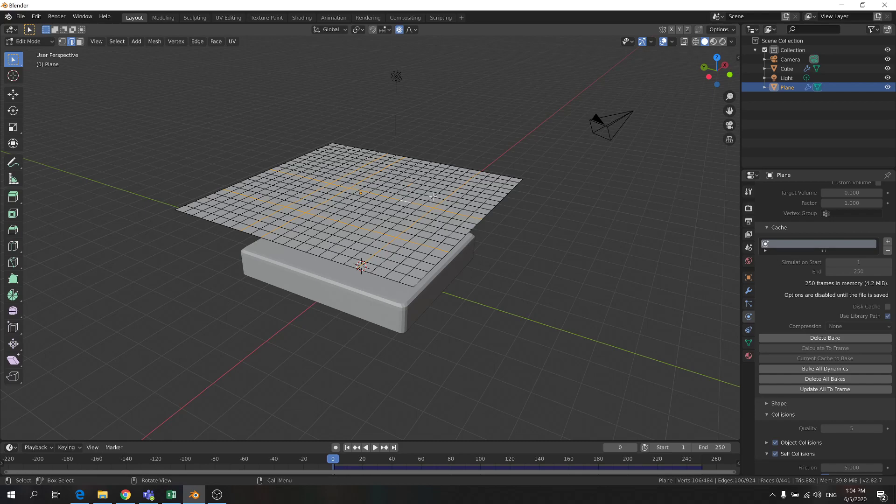
# - Raise the selected edge loops about 0.54 m along Z with smooth proportional editing, size about 1.33, and return to Object Mode
pyautogui.press('g')
pyautogui.press('z')
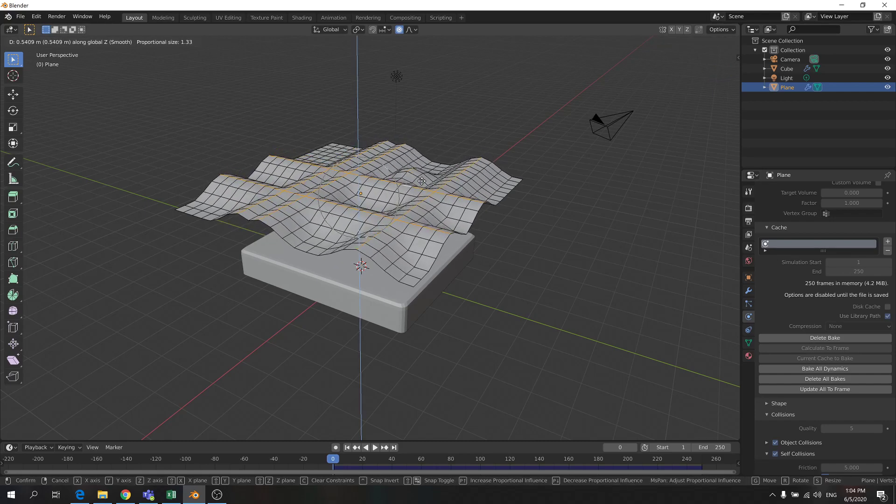
pyautogui.click(421, 172)
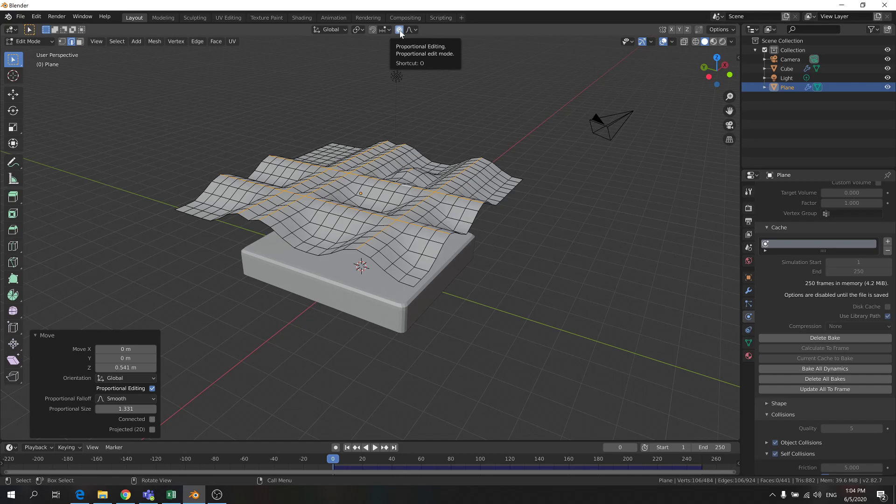
pyautogui.click(472, 119)
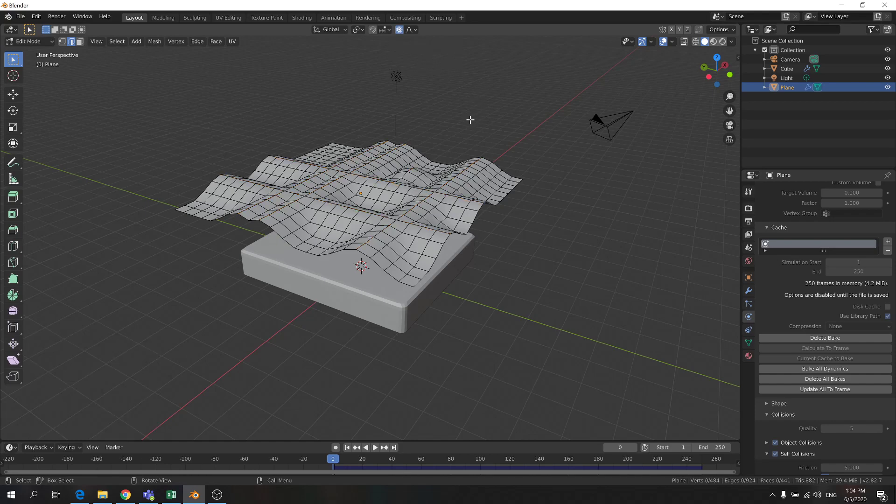
pyautogui.moveTo(472, 119); pyautogui.dragTo(450, 143, button='middle')
pyautogui.press('Tab')
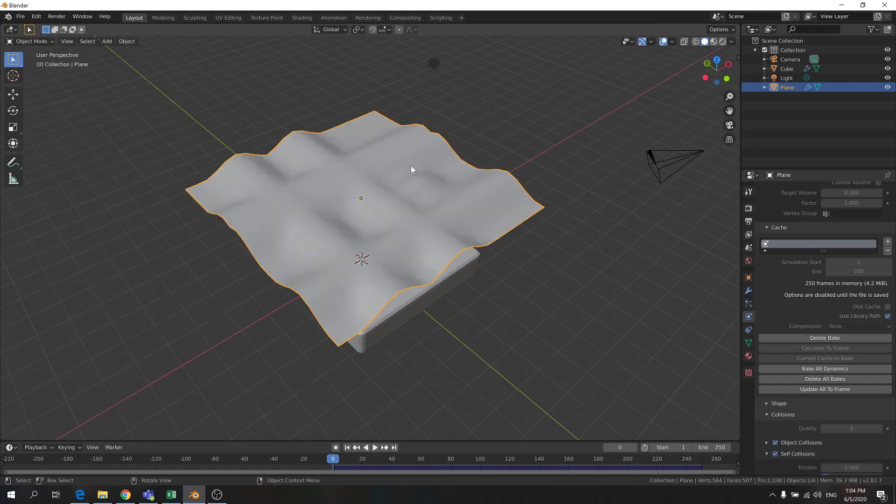
# - Rotate the plane about -14° around global Z, plus about -8.67° more around the view axis from the top view
pyautogui.press('r')
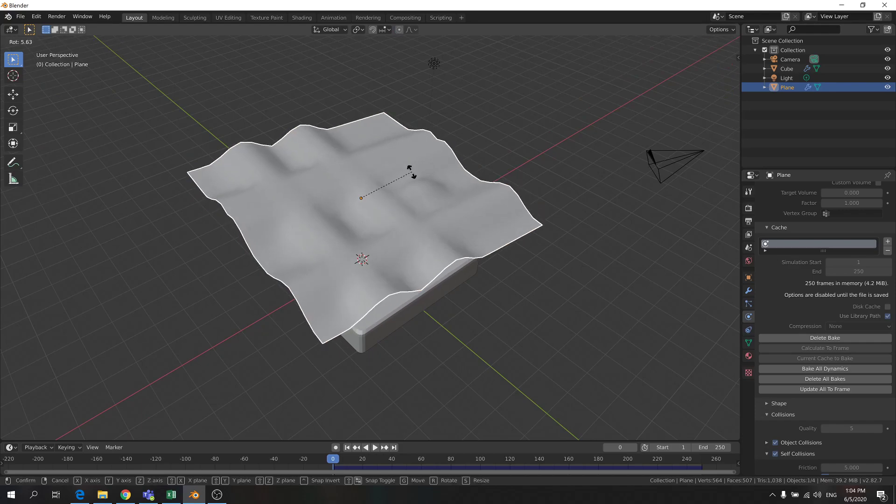
pyautogui.press('z')
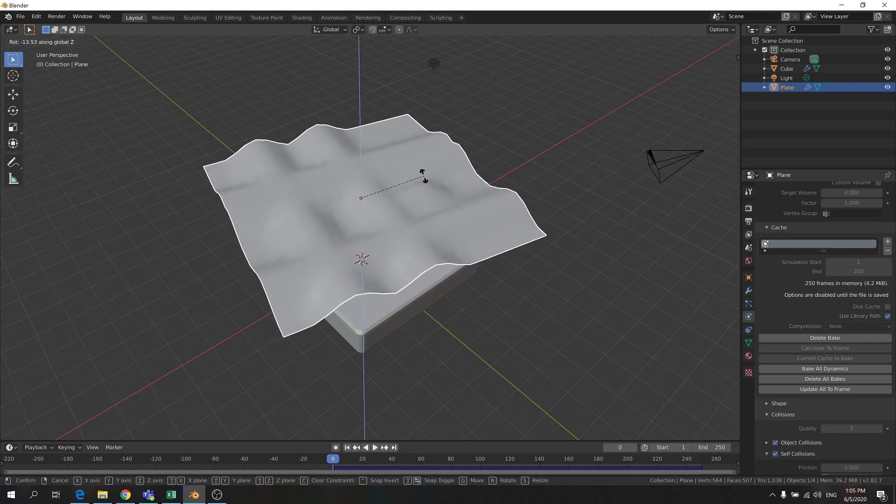
pyautogui.click(424, 177)
pyautogui.moveTo(424, 176)
pyautogui.mouseDown(button='middle')
pyautogui.moveTo(398, 222)
pyautogui.moveTo(426, 150)
pyautogui.moveTo(480, 133)
pyautogui.mouseUp(button='middle')
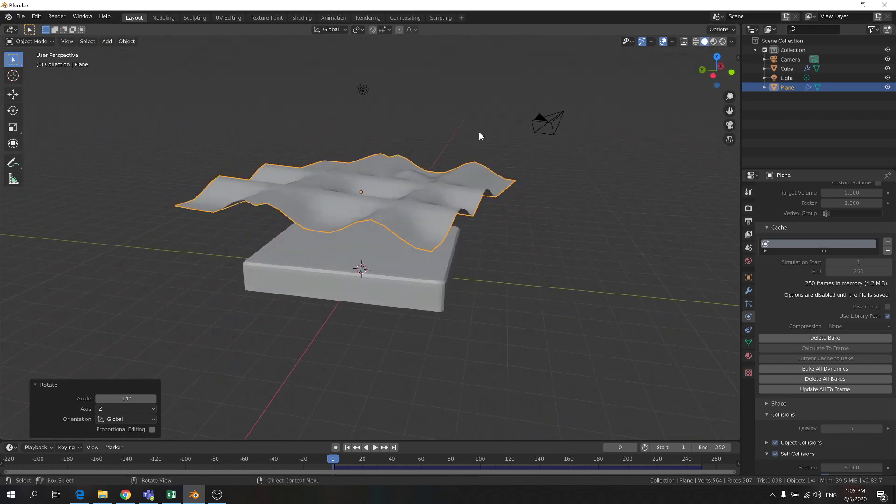
pyautogui.click(717, 57)
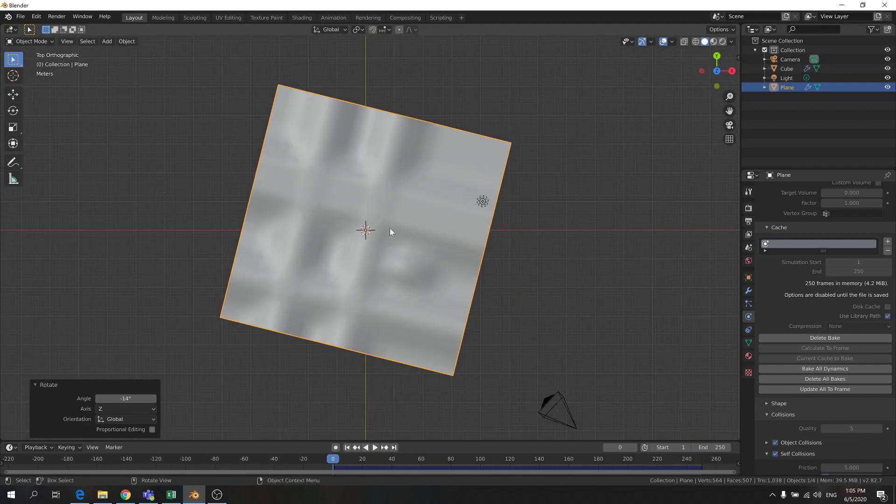
pyautogui.press('r')
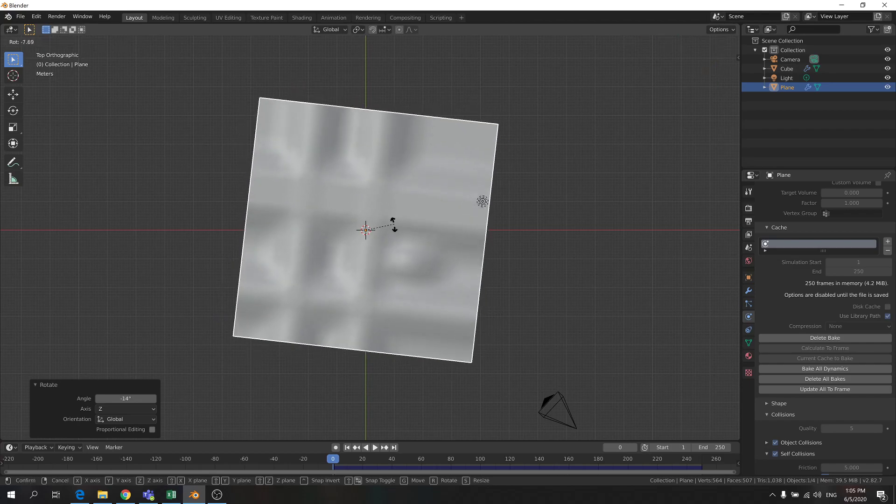
pyautogui.click(396, 227)
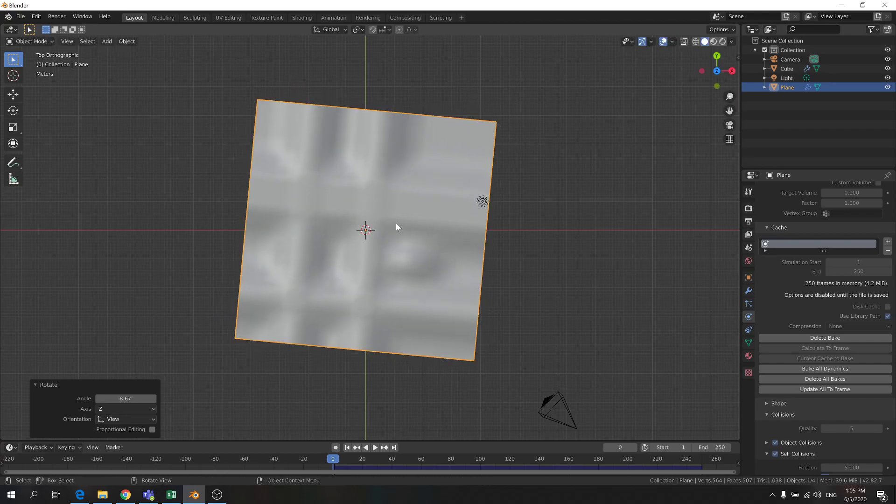
# - Move the plane about -1.81 m along global Y relative to the rounded box
pyautogui.press('g')
pyautogui.press('y')
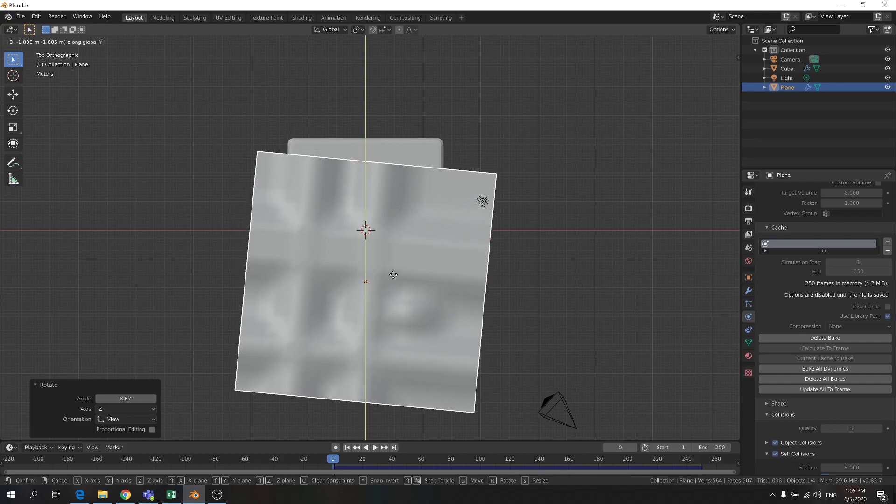
pyautogui.click(393, 275)
# - Show the scene as wireframe from the top and scale the plane uniformly to about 0.865
pyautogui.moveTo(449, 301); pyautogui.dragTo(616, 119, button='middle')
pyautogui.click(695, 42)
pyautogui.click(716, 68)
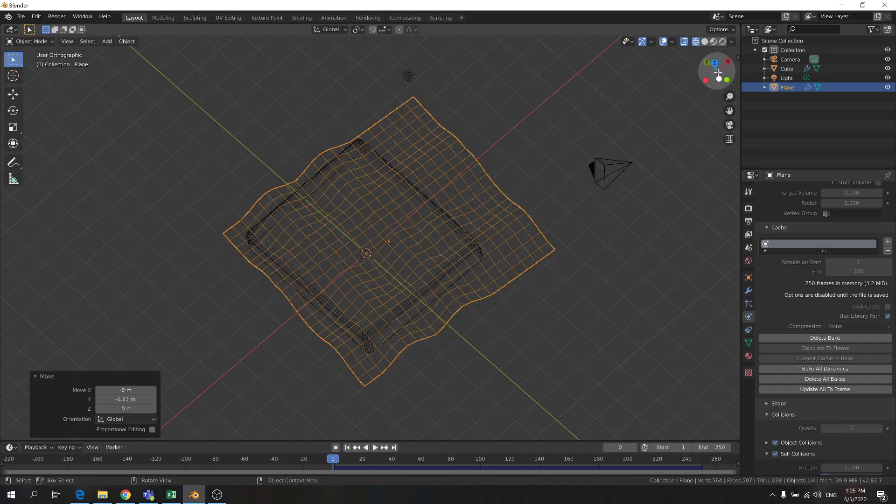
pyautogui.scroll(-4, 510, 170)
pyautogui.scroll(3, 508, 172)
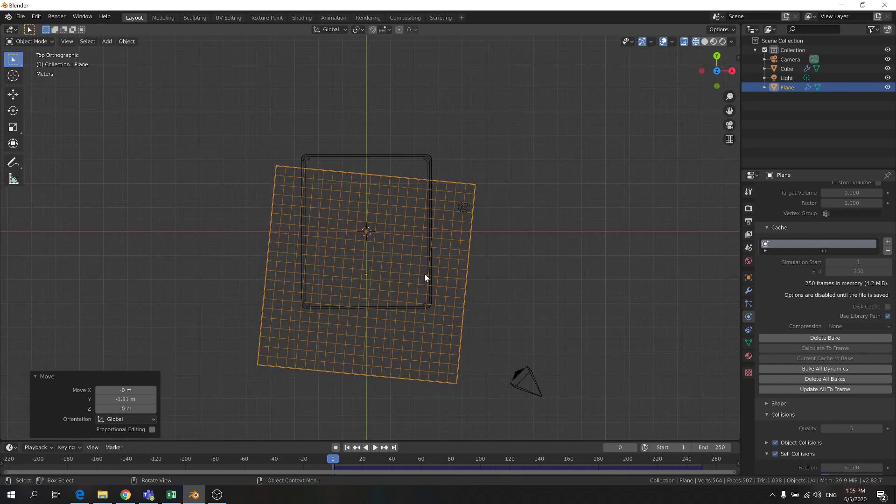
pyautogui.press('s')
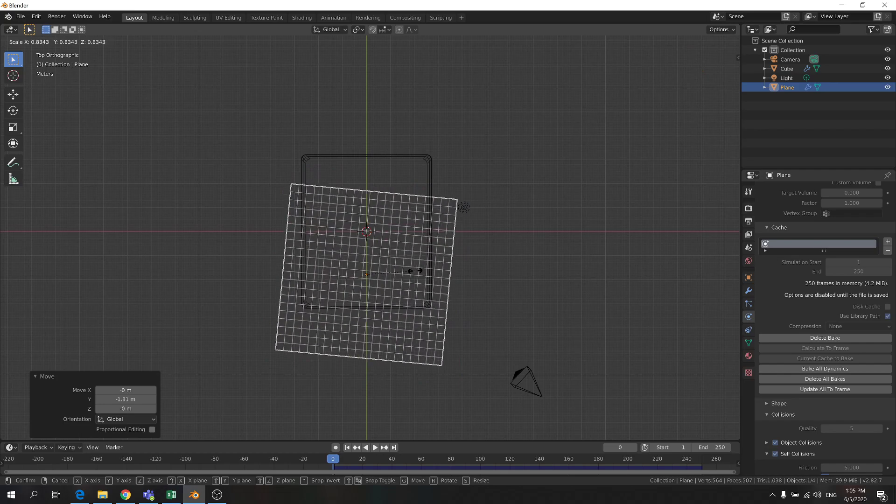
pyautogui.click(416, 272)
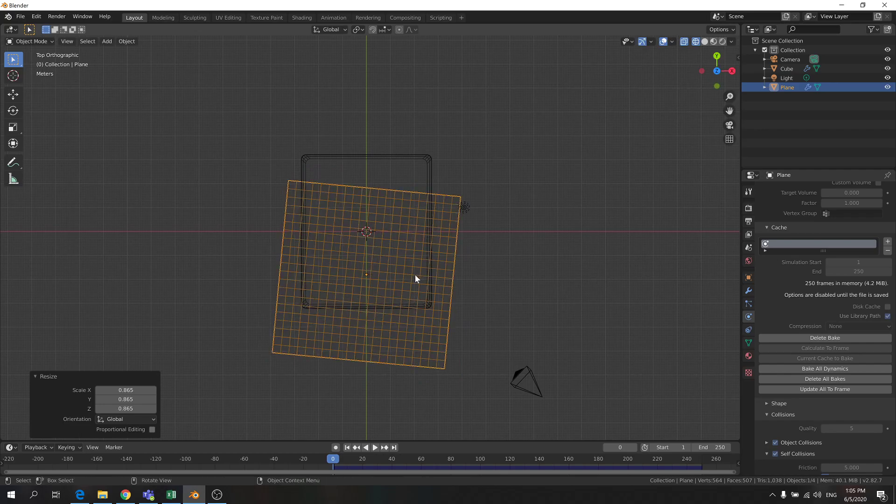
# - Move the plane about 0.937 m along global Y, and return to solid shading in Edit Mode
pyautogui.press('g')
pyautogui.press('y')
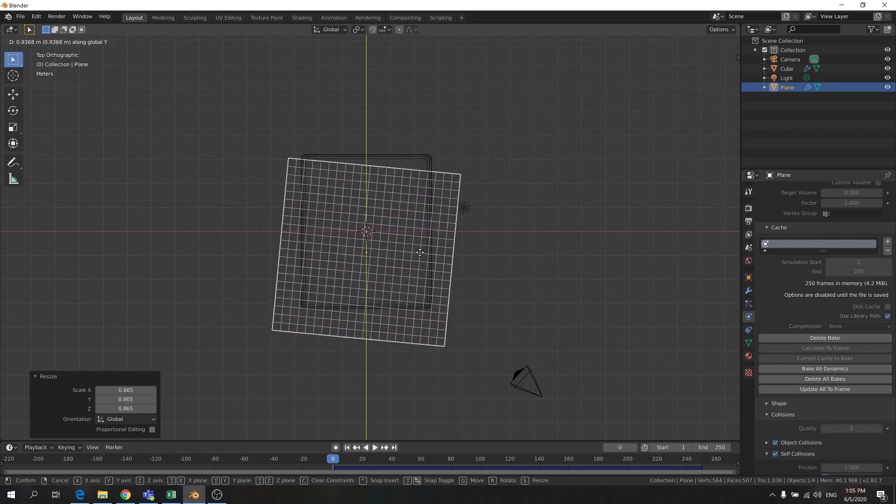
pyautogui.click(377, 265)
pyautogui.moveTo(376, 265)
pyautogui.mouseDown(button='middle')
pyautogui.moveTo(422, 253)
pyautogui.moveTo(359, 220)
pyautogui.moveTo(421, 230)
pyautogui.mouseUp(button='middle')
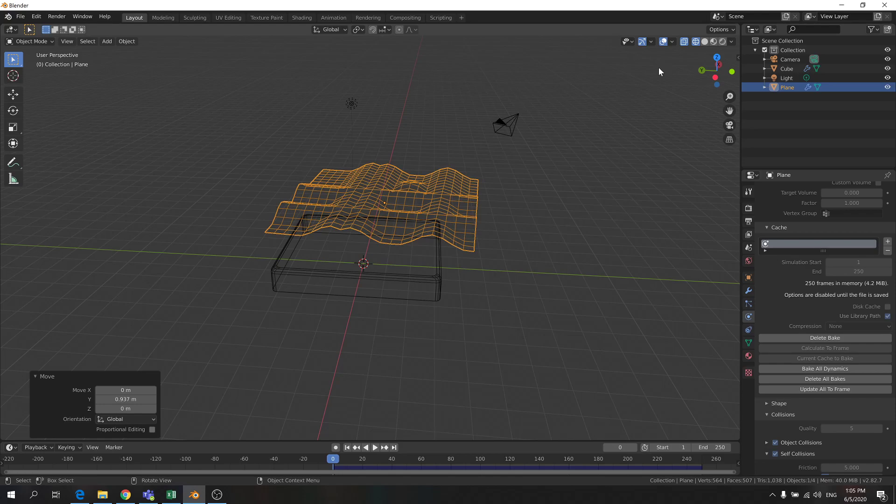
pyautogui.press('Tab')
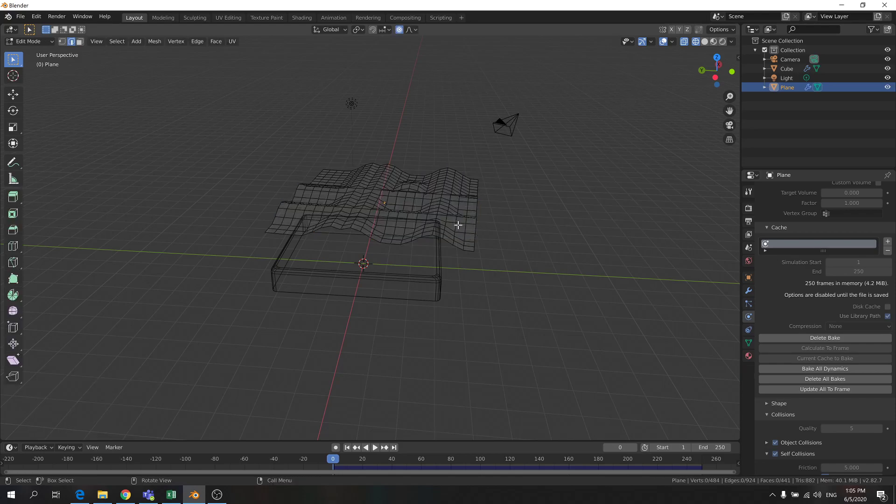
pyautogui.click(705, 41)
pyautogui.moveTo(543, 242)
pyautogui.mouseDown(button='middle')
pyautogui.moveTo(500, 252)
pyautogui.moveTo(419, 246)
pyautogui.mouseUp(button='middle')
pyautogui.moveTo(474, 188)
pyautogui.mouseDown(button='middle')
pyautogui.moveTo(524, 202)
pyautogui.moveTo(488, 197)
pyautogui.mouseUp(button='middle')
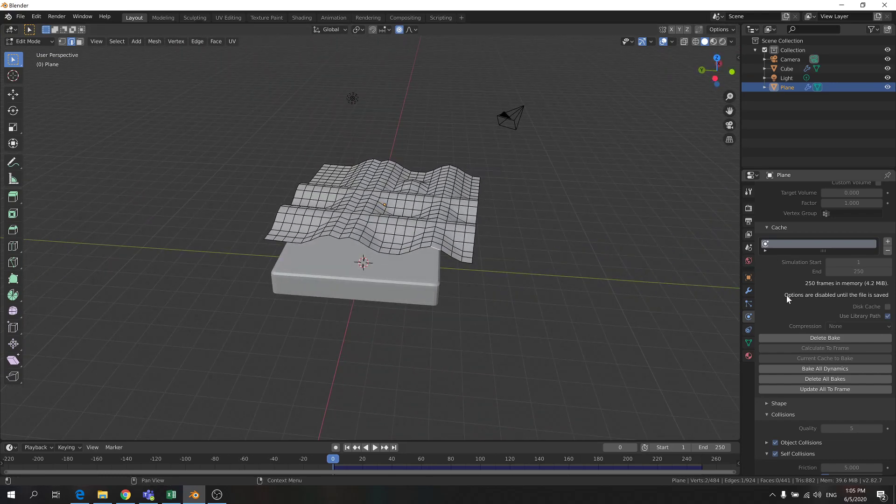
# - Delete the plane's existing cloth bake, return to Object Mode and bake the simulation again
pyautogui.click(823, 337)
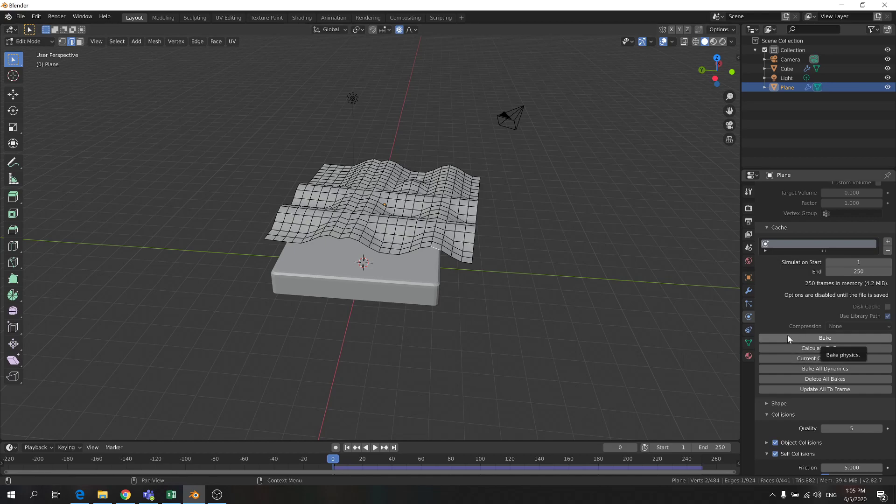
pyautogui.press('Tab')
pyautogui.click(826, 341)
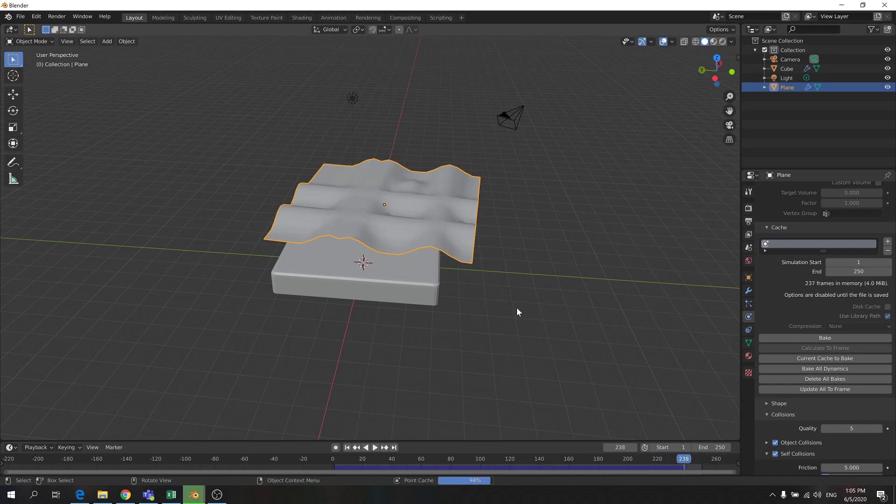
# - Play back the baked cloth simulation and scrub to frame 33 to examine the drape's wrinkles up close
pyautogui.click(374, 449)
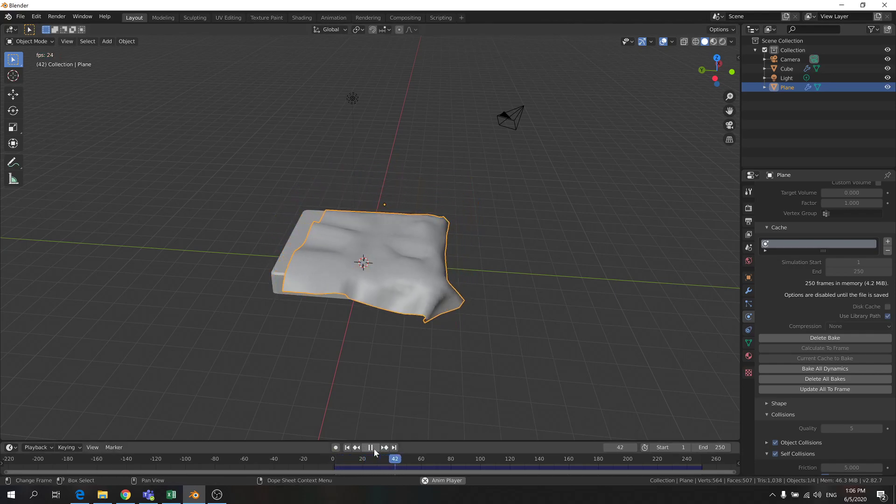
pyautogui.click(370, 448)
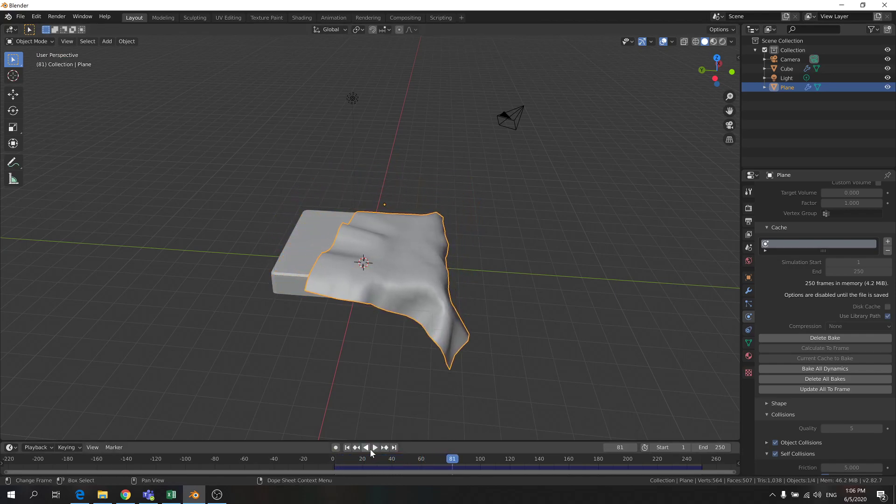
pyautogui.moveTo(469, 468); pyautogui.dragTo(381, 461)
pyautogui.scroll(5, 394, 307)
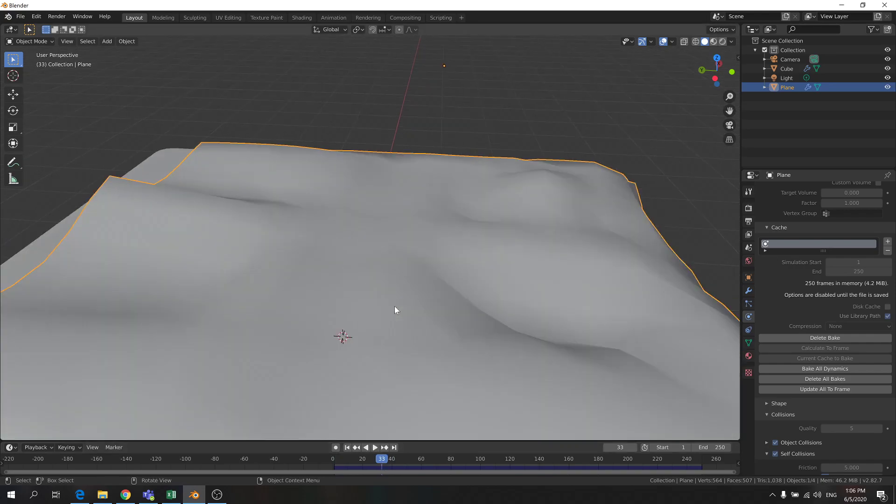
pyautogui.moveTo(415, 306)
pyautogui.mouseDown(button='middle')
pyautogui.moveTo(442, 330)
pyautogui.moveTo(404, 300)
pyautogui.moveTo(411, 314)
pyautogui.mouseUp(button='middle')
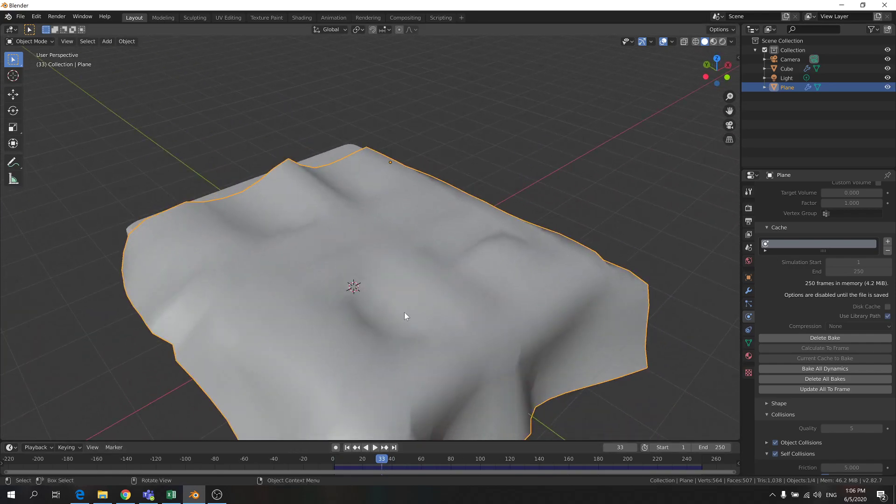
# - Add a Subdivision Surface modifier to the plane with its default settings
pyautogui.click(748, 291)
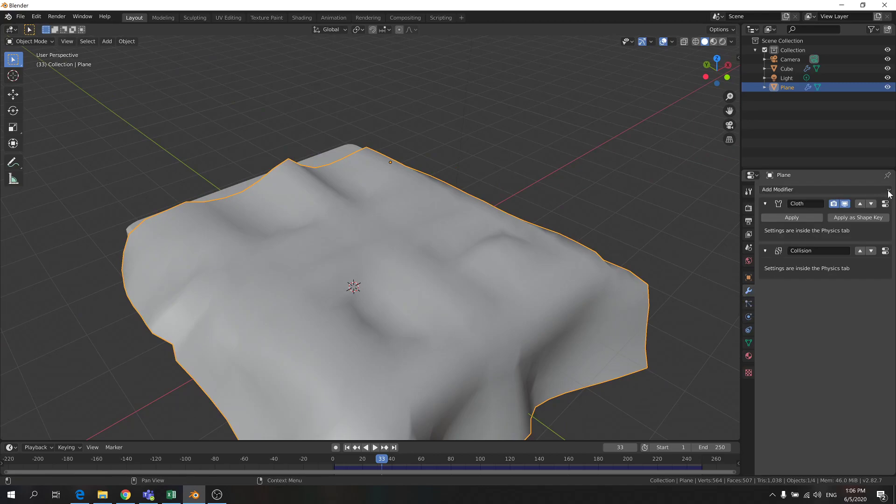
pyautogui.click(779, 189)
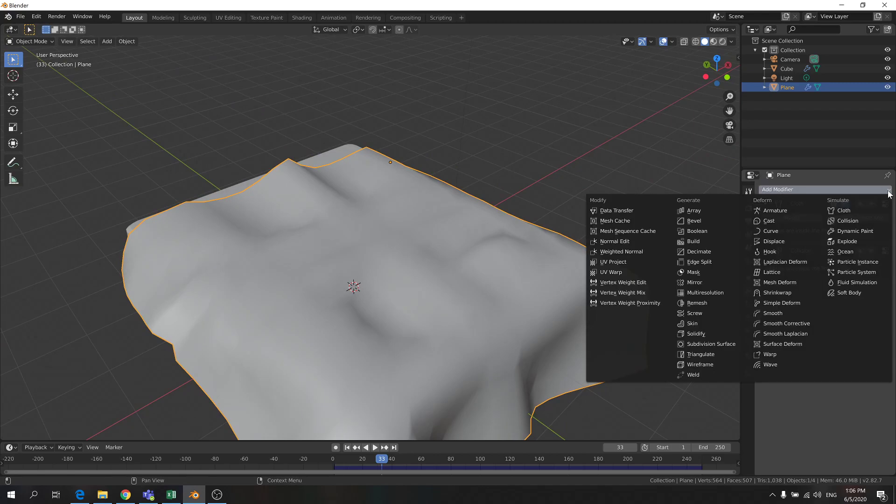
pyautogui.click(721, 345)
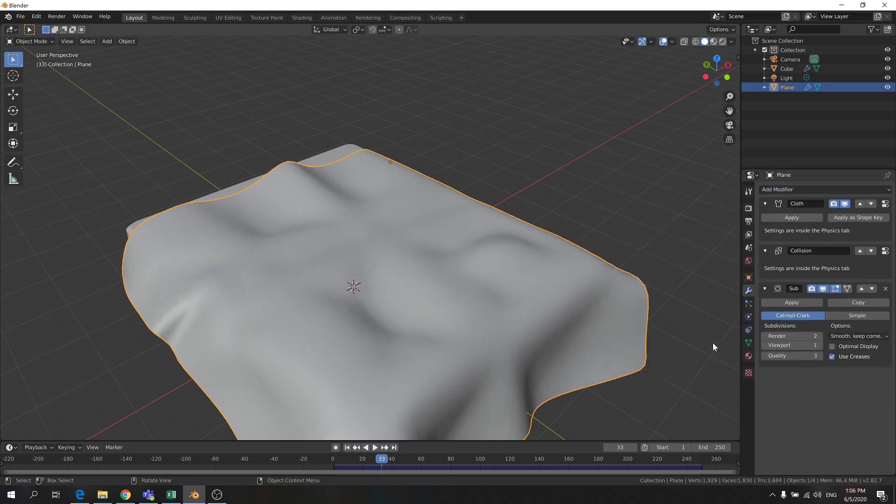
pyautogui.moveTo(486, 259)
pyautogui.mouseDown(button='middle')
pyautogui.moveTo(415, 226)
pyautogui.moveTo(424, 250)
pyautogui.moveTo(386, 296)
pyautogui.moveTo(404, 275)
pyautogui.moveTo(376, 240)
pyautogui.moveTo(412, 260)
pyautogui.moveTo(345, 268)
pyautogui.moveTo(479, 269)
pyautogui.mouseUp(button='middle')
pyautogui.scroll(-2, 513, 344)
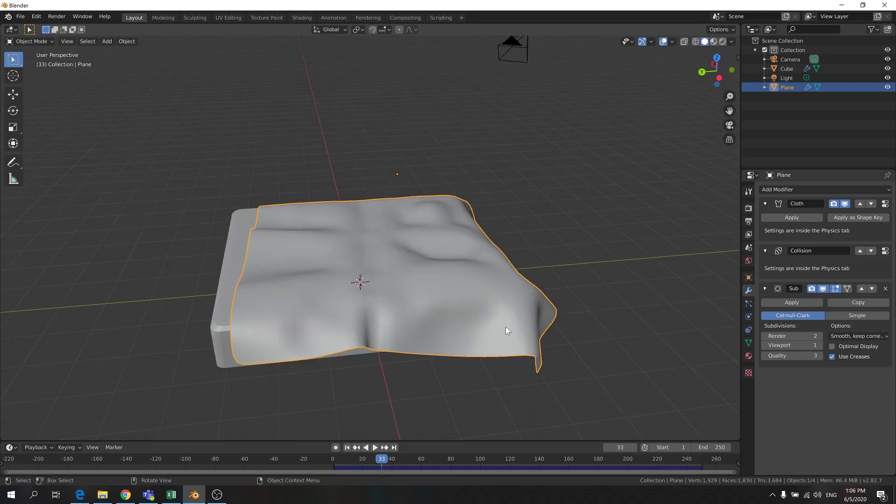
# - Scrub to frame 31 and examine the plane's subdivided mesh in Edit Mode
pyautogui.moveTo(384, 459)
pyautogui.mouseDown()
pyautogui.moveTo(372, 459)
pyautogui.moveTo(379, 460)
pyautogui.mouseUp()
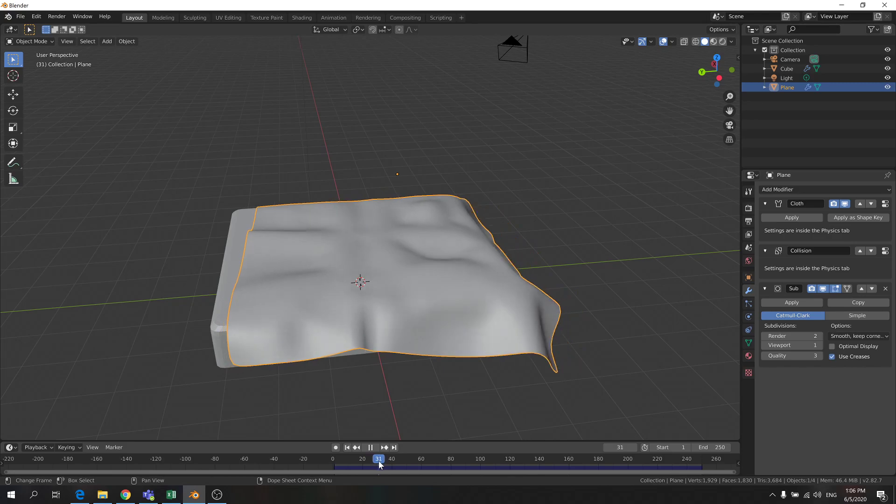
pyautogui.moveTo(411, 411); pyautogui.dragTo(476, 380, button='middle')
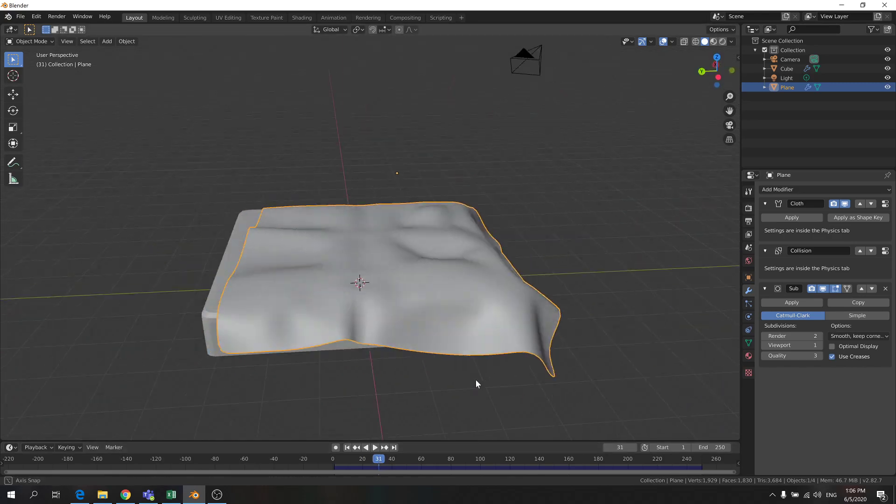
pyautogui.press('Tab')
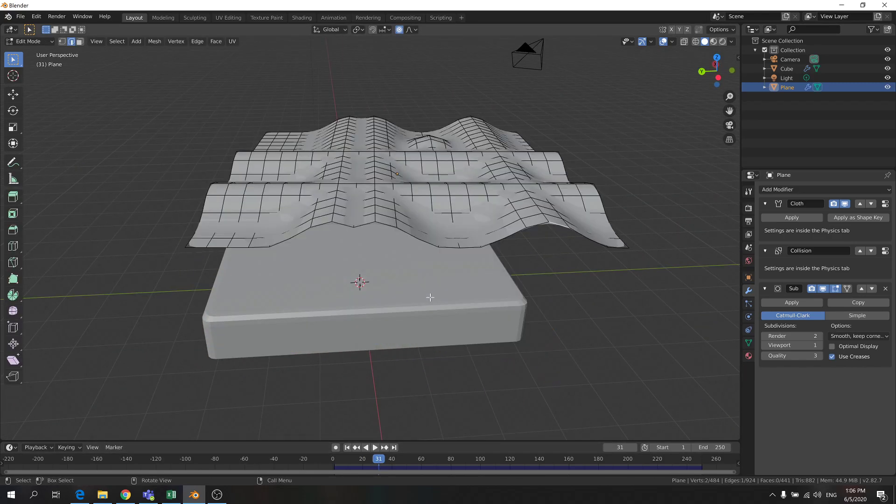
pyautogui.moveTo(472, 263); pyautogui.dragTo(396, 292, button='middle')
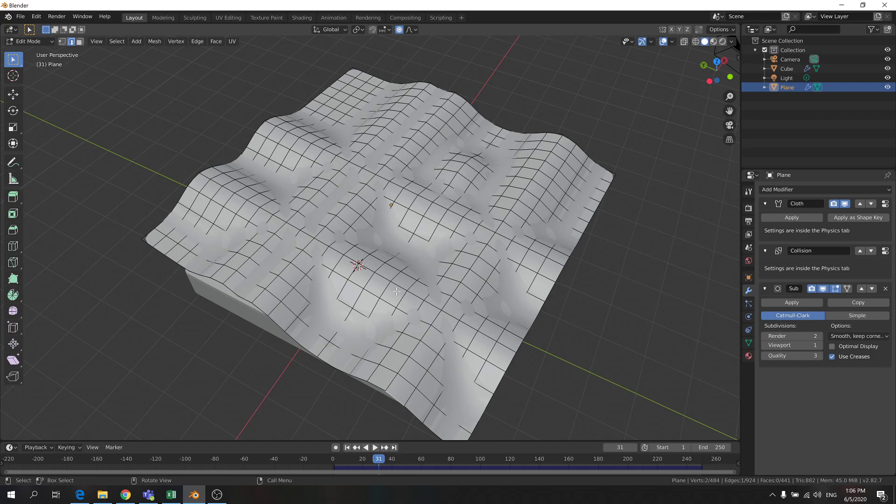
# - Return to Object Mode, replay the cloth animation and scrub to frame 34 to view the smoothed drape
pyautogui.click(375, 447)
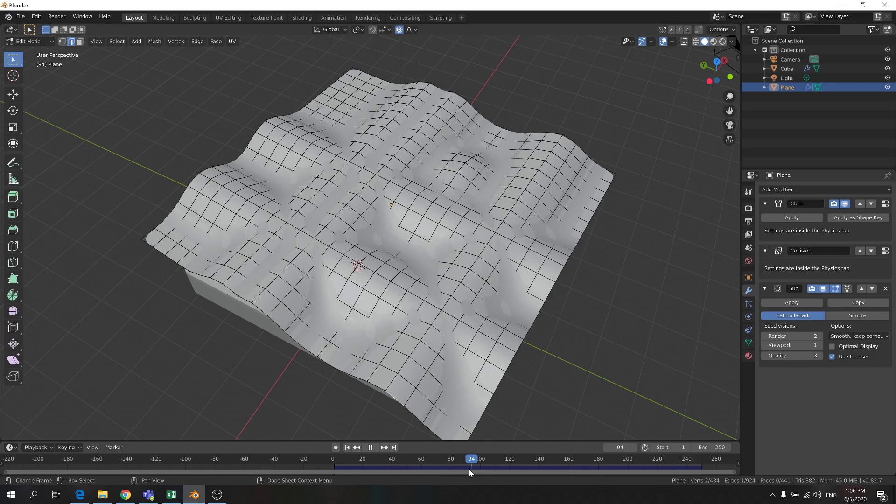
pyautogui.press('Tab')
pyautogui.moveTo(302, 332); pyautogui.dragTo(374, 457, button='middle')
pyautogui.moveTo(407, 459); pyautogui.dragTo(382, 459)
pyautogui.moveTo(395, 436); pyautogui.dragTo(396, 374, button='middle')
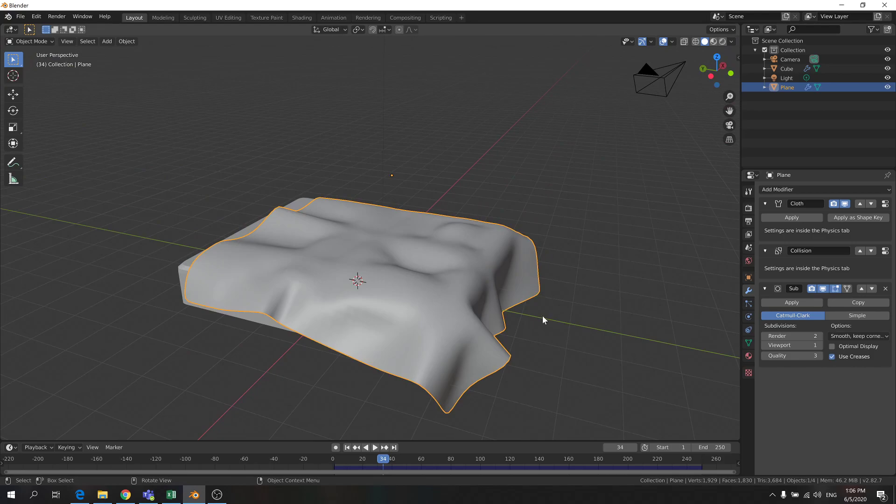
pyautogui.keyDown('shift'); pyautogui.moveTo(516, 298); pyautogui.dragTo(534, 288, button='middle'); pyautogui.keyUp('shift')
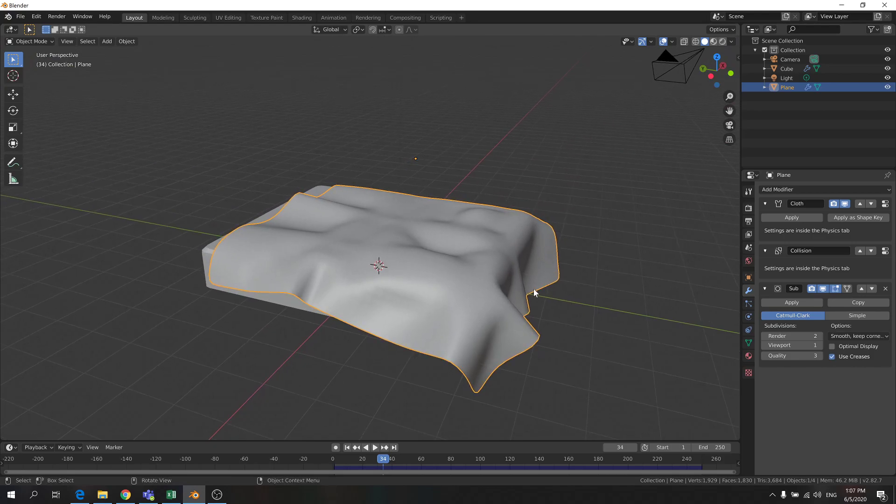